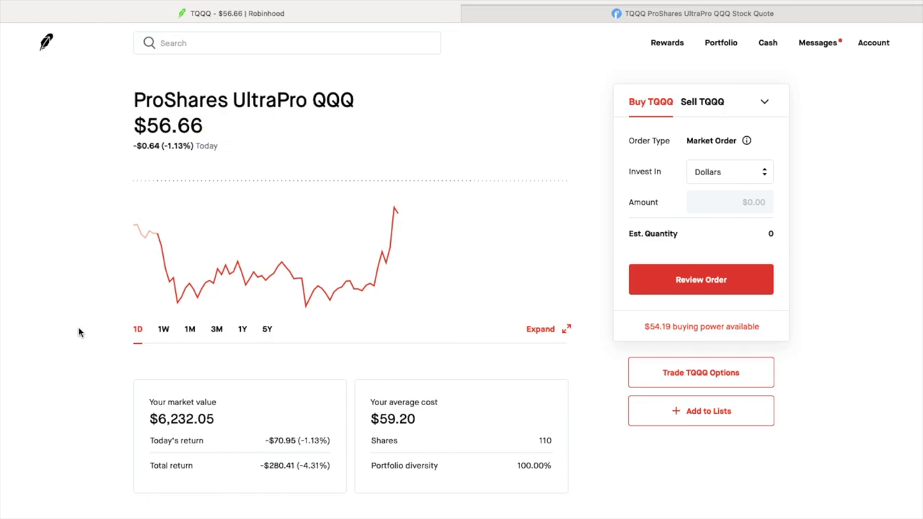
Review the TQQQ options position and fund description, then the price chart and share holdings
{"action": "scroll", "coordinate": [79, 332], "scroll_direction": "down", "scroll_amount": 7}
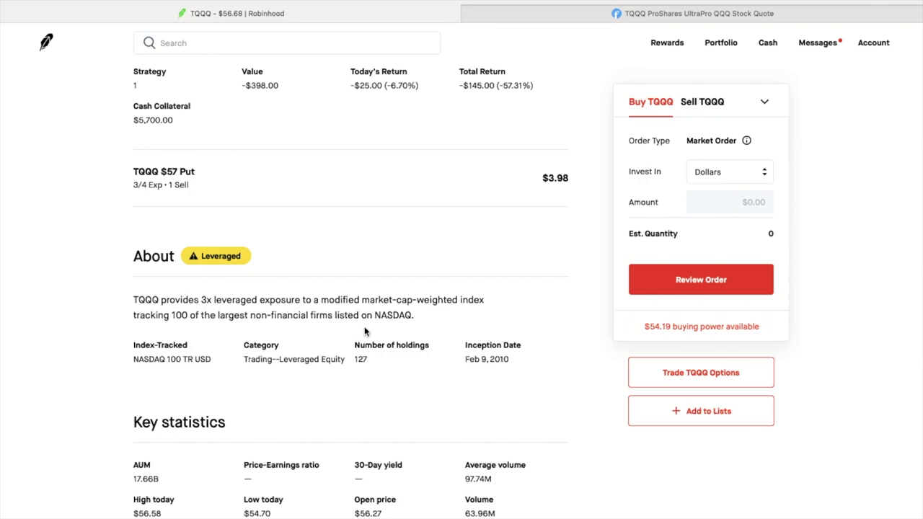
{"action": "scroll", "coordinate": [366, 243], "scroll_direction": "up", "scroll_amount": 2}
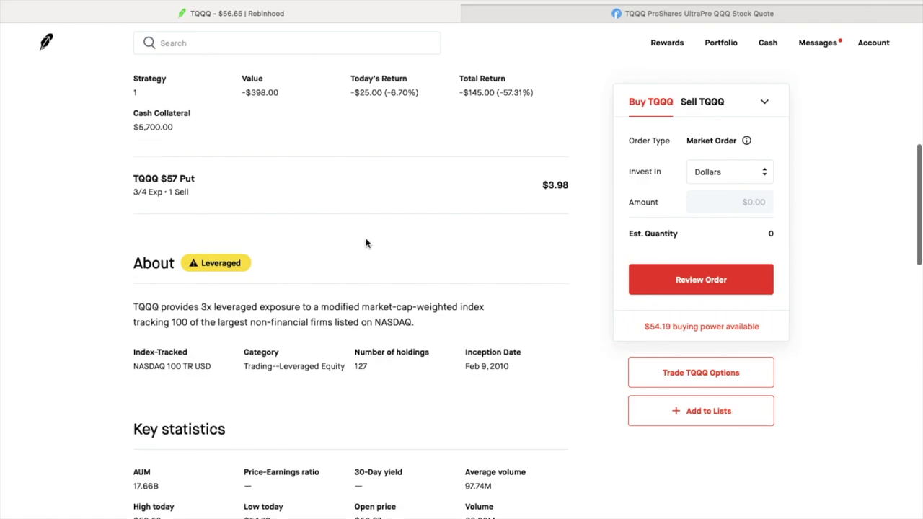
{"action": "scroll", "coordinate": [366, 244], "scroll_direction": "up", "scroll_amount": 10}
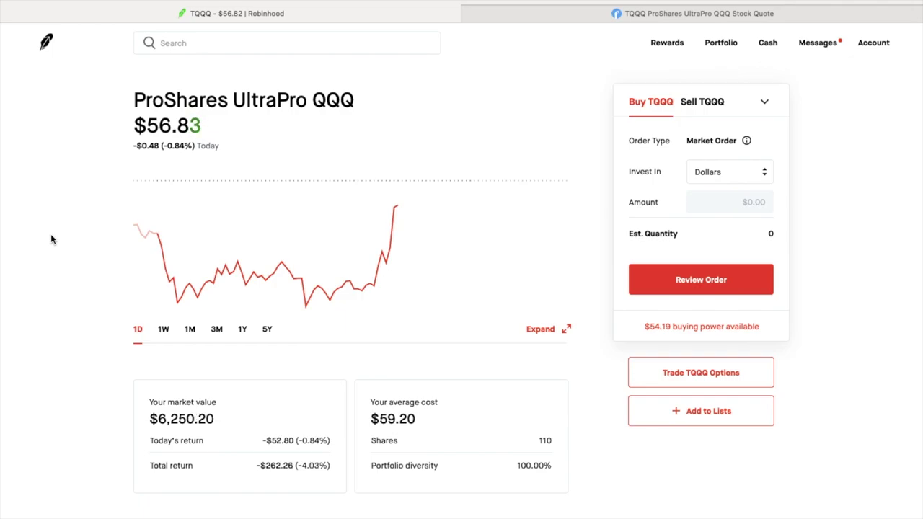
{"action": "mouse_move", "coordinate": [197, 288]}
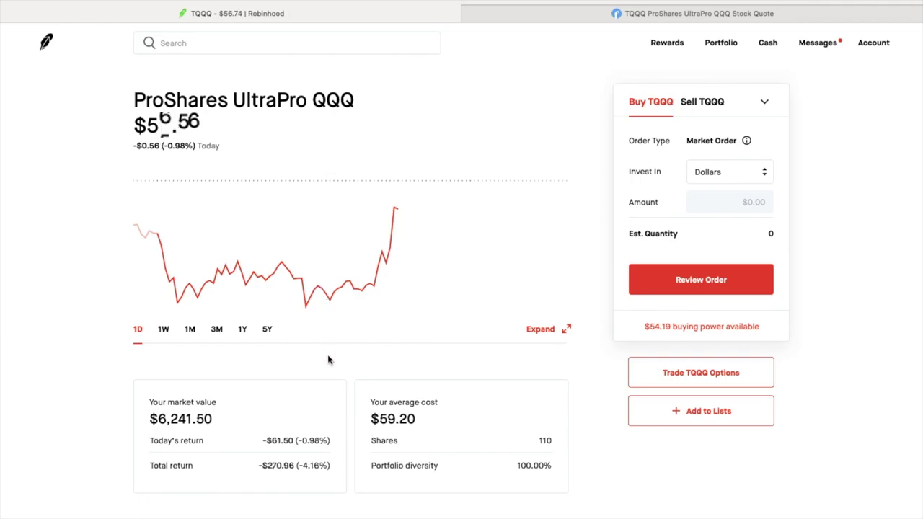
Expand the $60 Call 3/11 Sell order in the TQQQ history and review it alongside the filled buy order
{"action": "scroll", "coordinate": [328, 360], "scroll_direction": "down", "scroll_amount": 9}
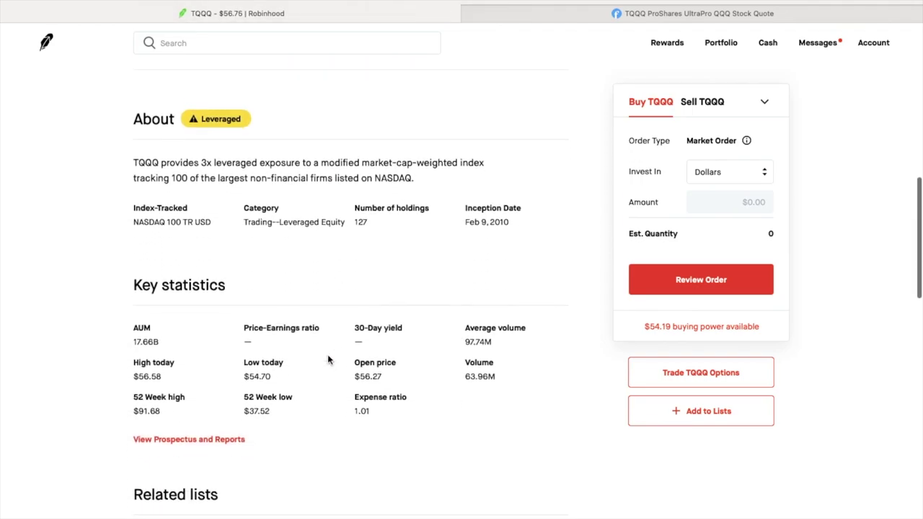
{"action": "scroll", "coordinate": [328, 360], "scroll_direction": "down", "scroll_amount": 5}
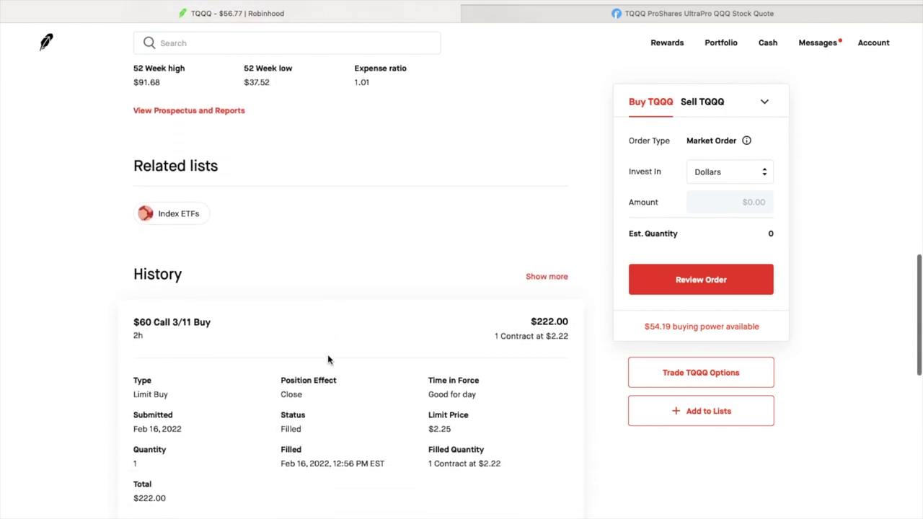
{"action": "scroll", "coordinate": [328, 359], "scroll_direction": "down", "scroll_amount": 4}
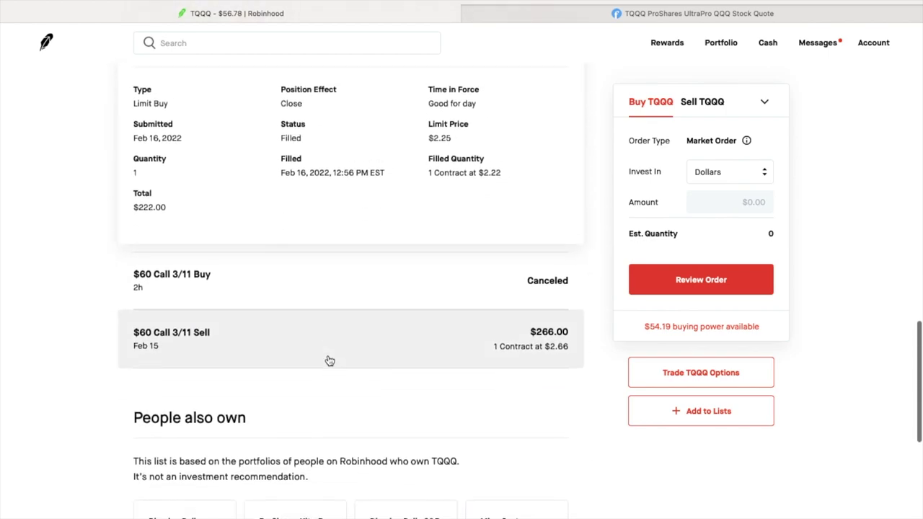
{"action": "scroll", "coordinate": [330, 361], "scroll_direction": "up", "scroll_amount": 2}
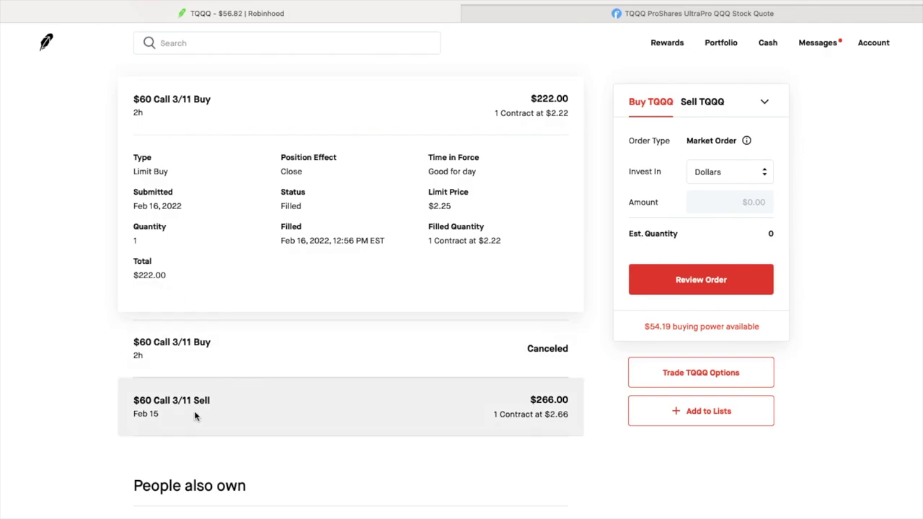
{"action": "left_click", "coordinate": [282, 417]}
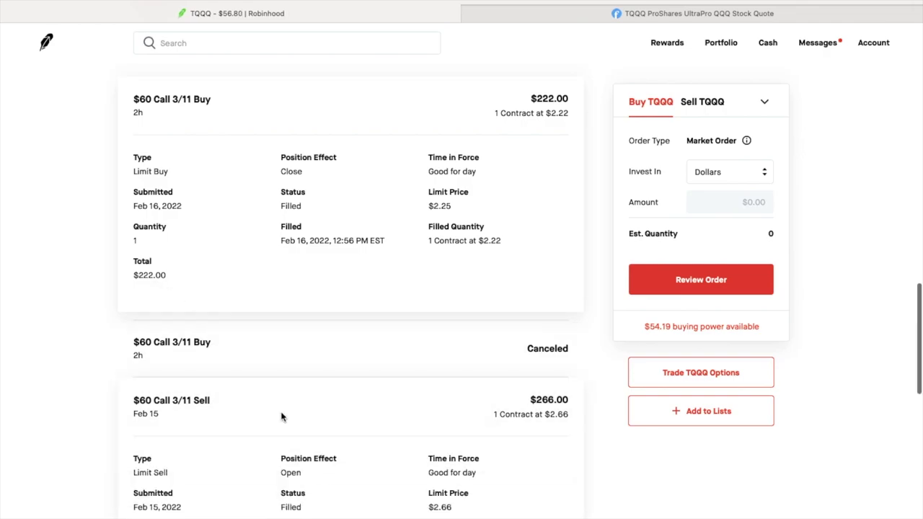
{"action": "scroll", "coordinate": [282, 417], "scroll_direction": "down", "scroll_amount": 2}
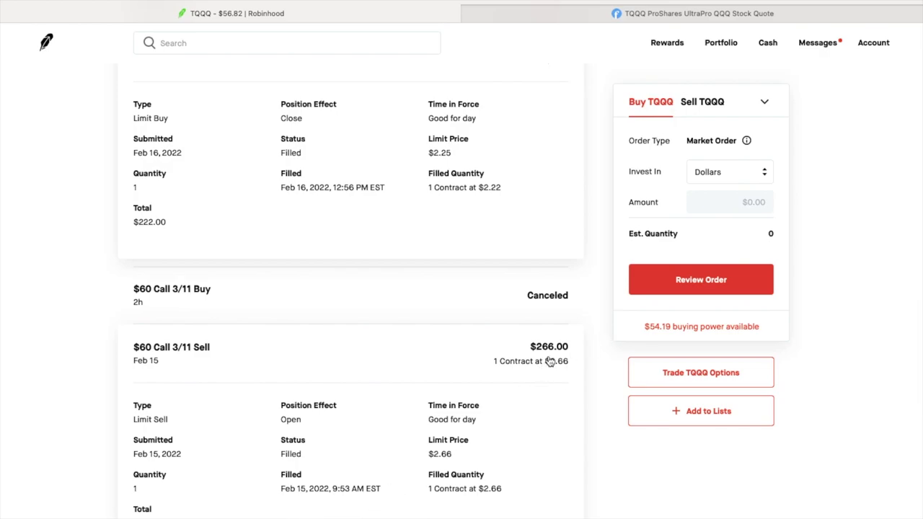
{"action": "scroll", "coordinate": [548, 374], "scroll_direction": "up", "scroll_amount": 1}
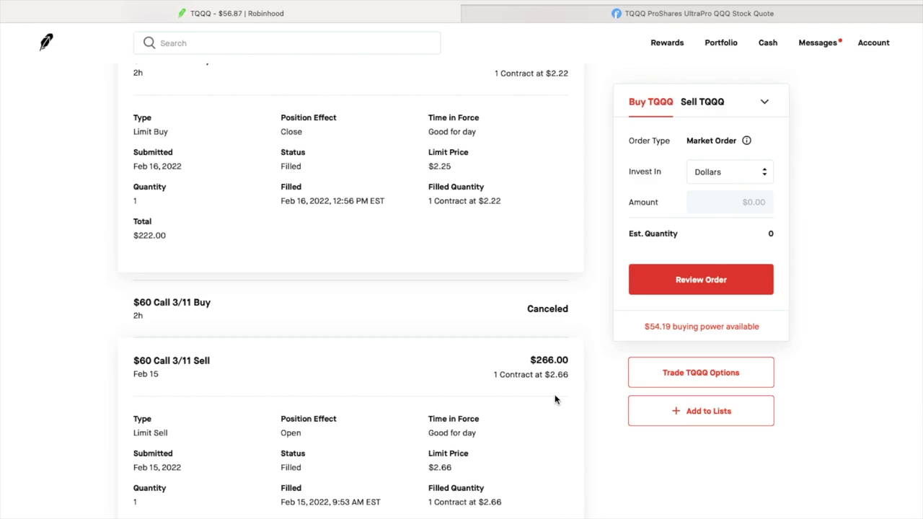
{"action": "scroll", "coordinate": [561, 371], "scroll_direction": "up", "scroll_amount": 2}
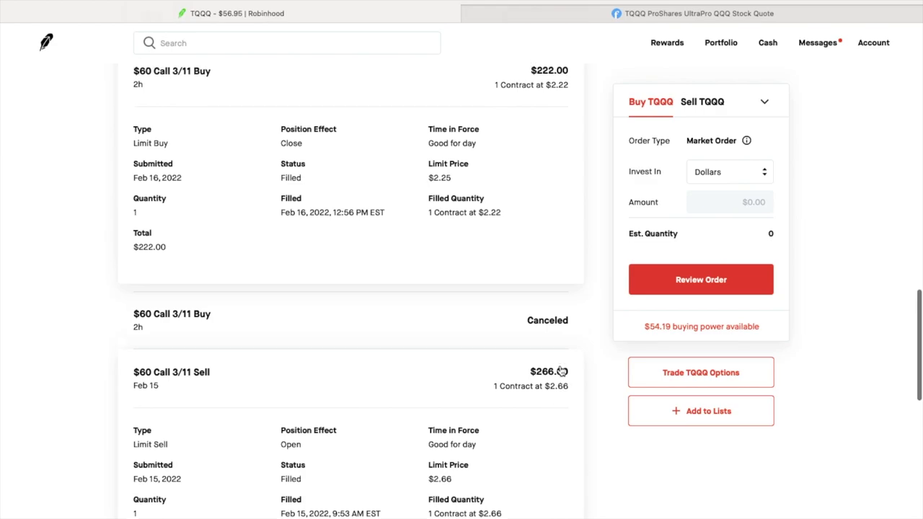
Review the TQQQ share holdings, the open options position and the key statistics
{"action": "scroll", "coordinate": [561, 370], "scroll_direction": "up", "scroll_amount": 9}
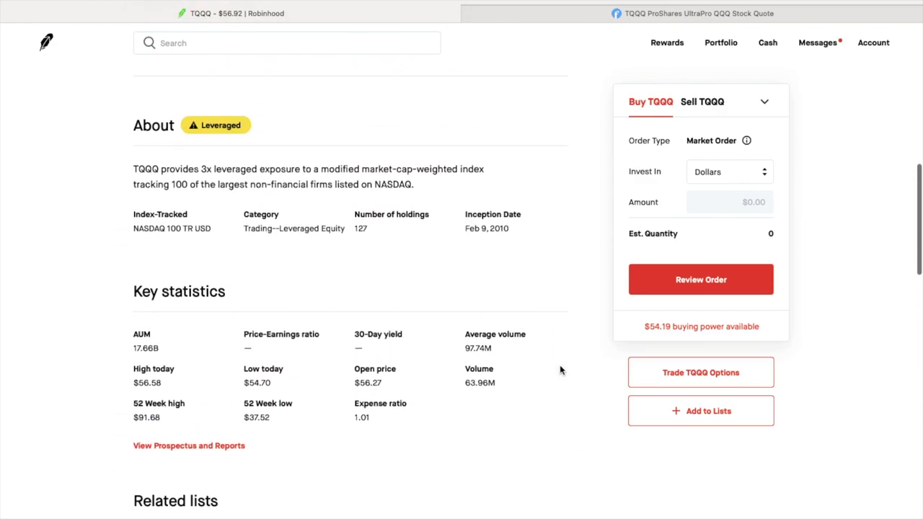
{"action": "scroll", "coordinate": [561, 370], "scroll_direction": "up", "scroll_amount": 8}
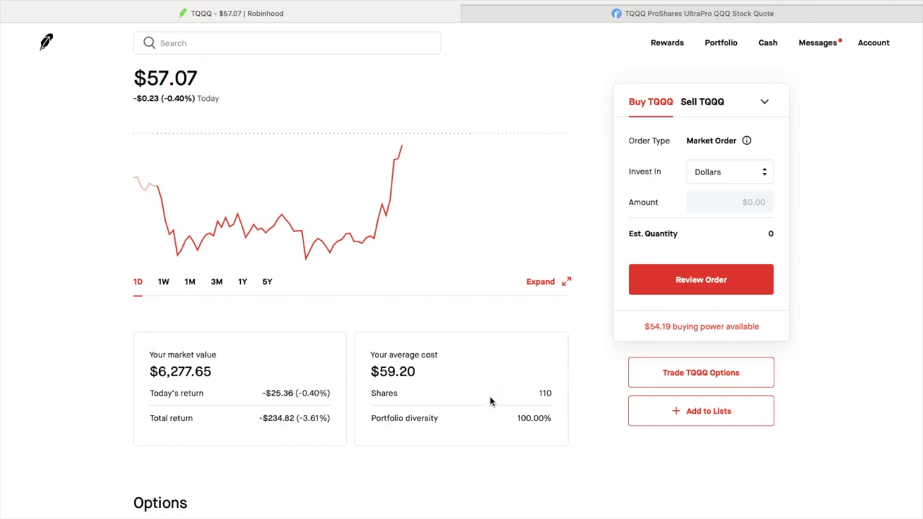
{"action": "scroll", "coordinate": [485, 409], "scroll_direction": "down", "scroll_amount": 5}
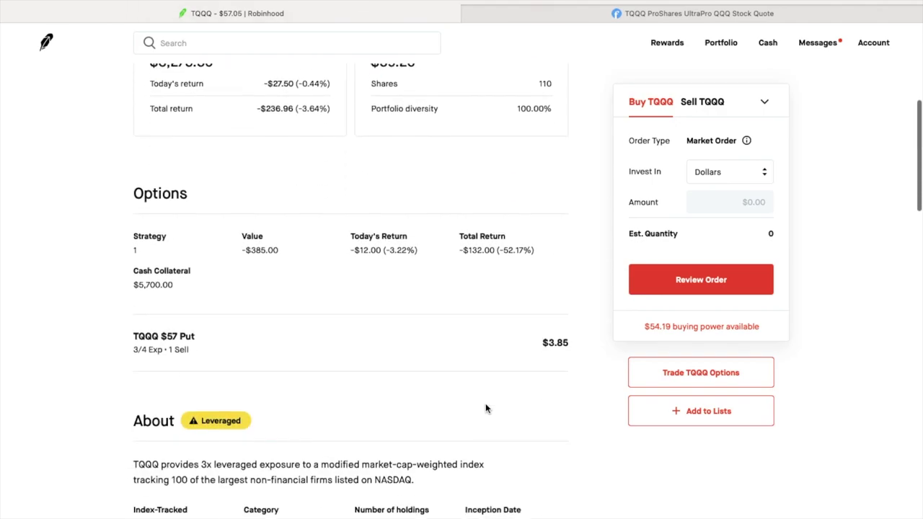
{"action": "scroll", "coordinate": [485, 409], "scroll_direction": "down", "scroll_amount": 5}
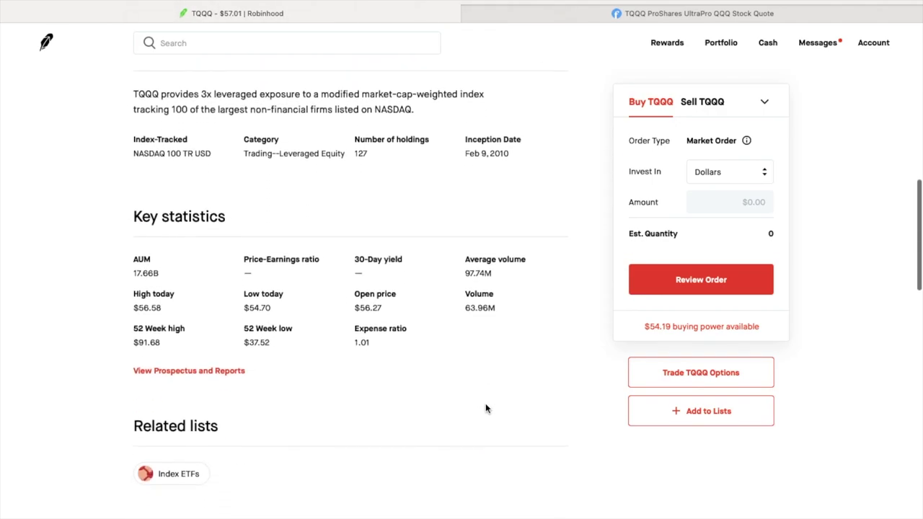
{"action": "scroll", "coordinate": [485, 409], "scroll_direction": "down", "scroll_amount": 3}
{"action": "scroll", "coordinate": [486, 409], "scroll_direction": "up", "scroll_amount": 3}
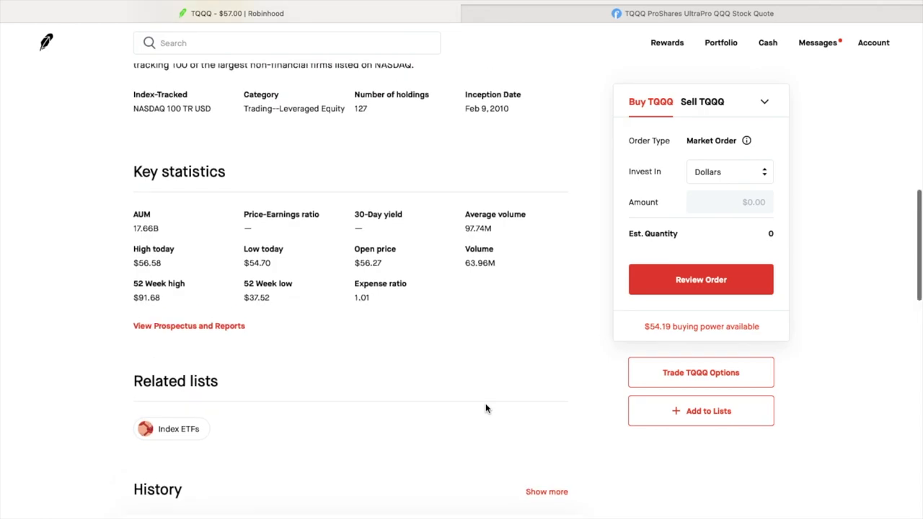
{"action": "scroll", "coordinate": [485, 408], "scroll_direction": "up", "scroll_amount": 2}
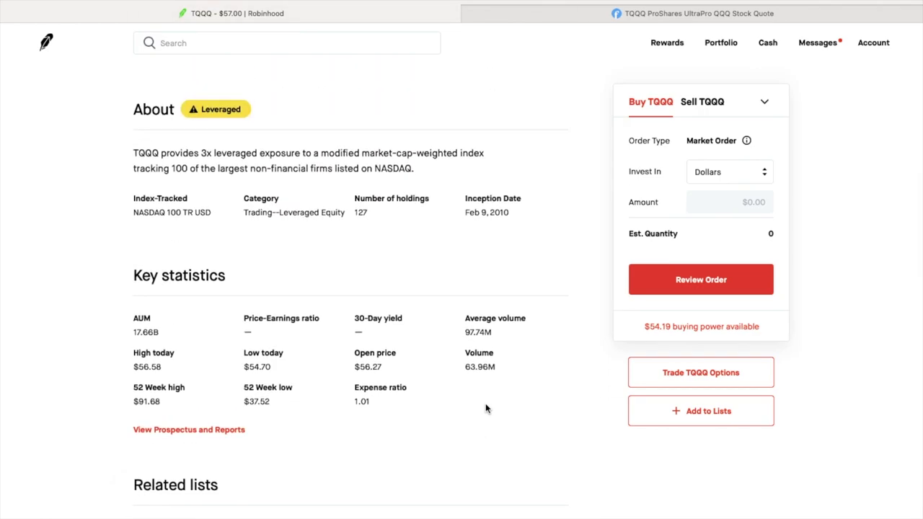
Compare the filled $60 Call 3/11 buy and sell orders in the TQQQ history
{"action": "scroll", "coordinate": [485, 409], "scroll_direction": "down", "scroll_amount": 4}
{"action": "scroll", "coordinate": [485, 408], "scroll_direction": "down", "scroll_amount": 5}
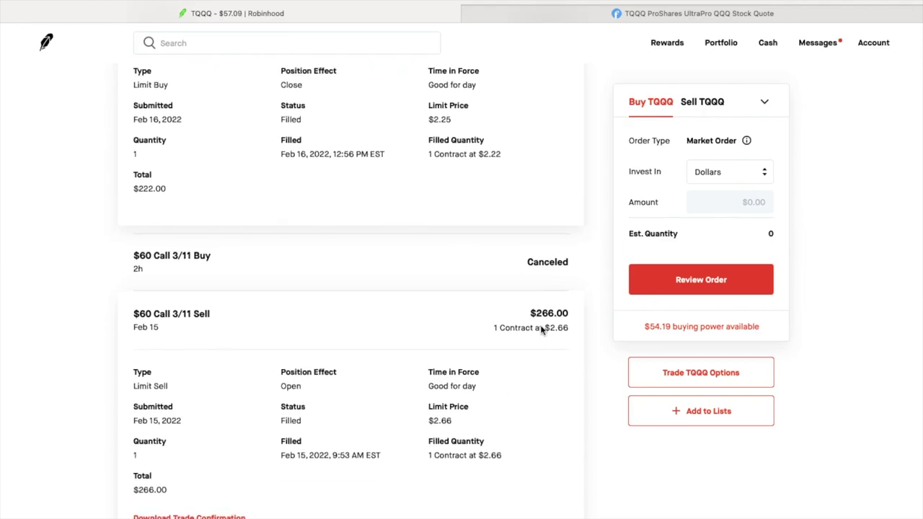
{"action": "scroll", "coordinate": [528, 342], "scroll_direction": "up", "scroll_amount": 2}
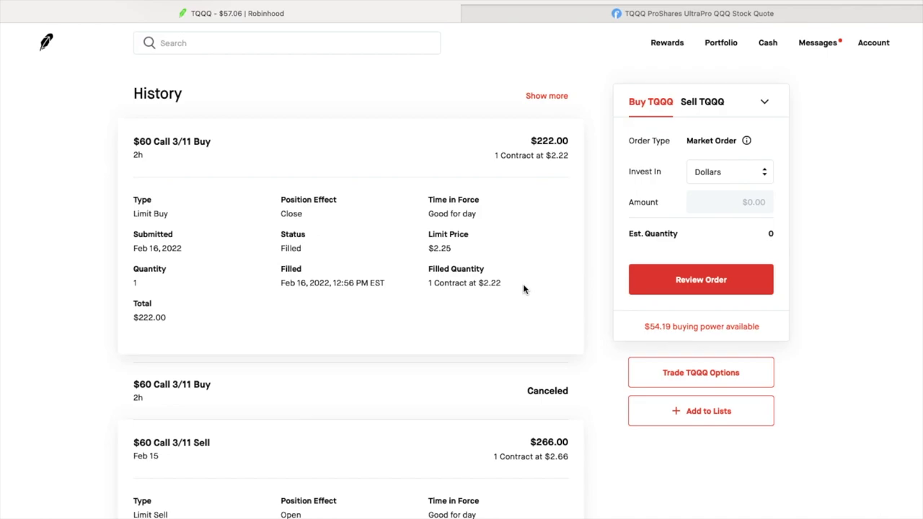
Open the TQQQ $57 Put position and examine its market value, credit, returns, expiry date and break-even price
{"action": "scroll", "coordinate": [585, 79], "scroll_direction": "up", "scroll_amount": 5}
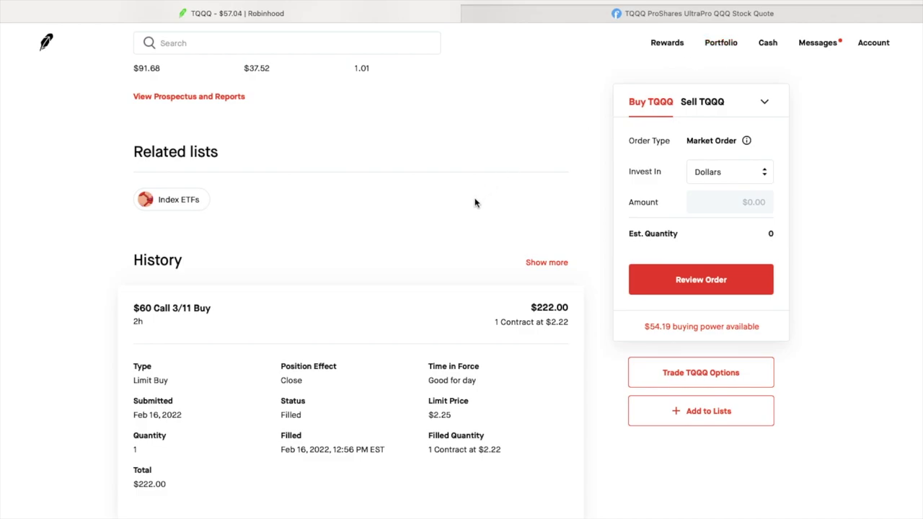
{"action": "scroll", "coordinate": [474, 202], "scroll_direction": "up", "scroll_amount": 1}
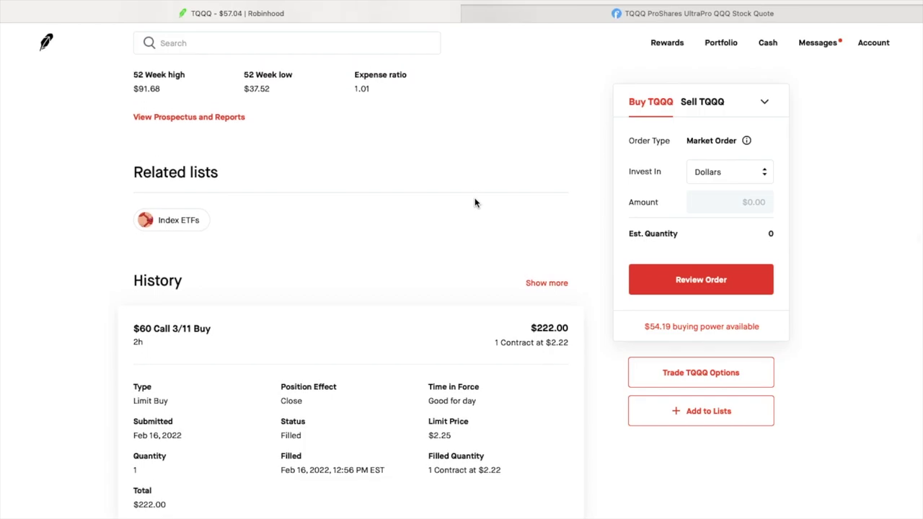
{"action": "scroll", "coordinate": [475, 202], "scroll_direction": "up", "scroll_amount": 1}
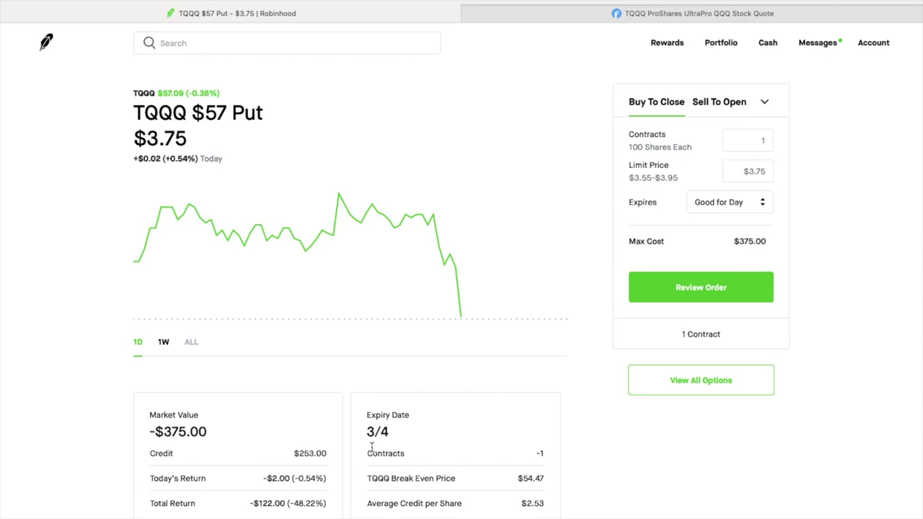
{"action": "scroll", "coordinate": [372, 448], "scroll_direction": "down", "scroll_amount": 2}
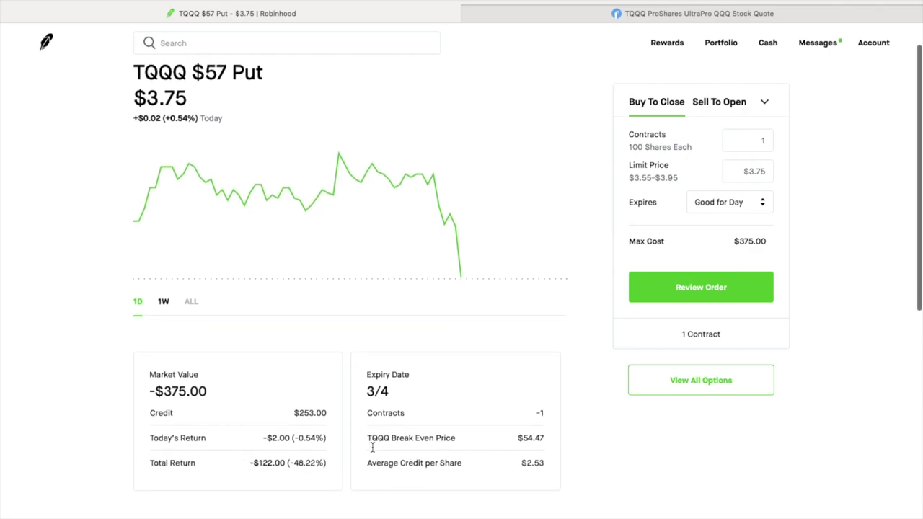
{"action": "scroll", "coordinate": [373, 451], "scroll_direction": "down", "scroll_amount": 1}
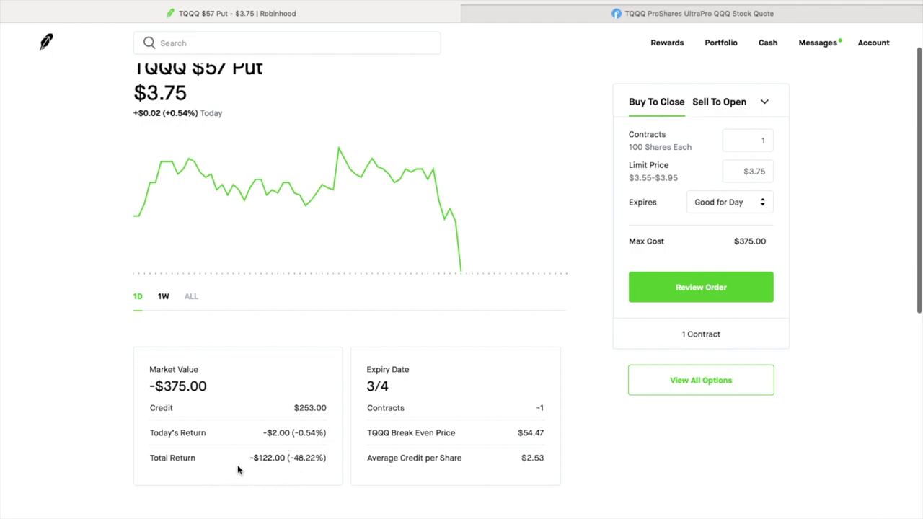
{"action": "scroll", "coordinate": [238, 470], "scroll_direction": "down", "scroll_amount": 1}
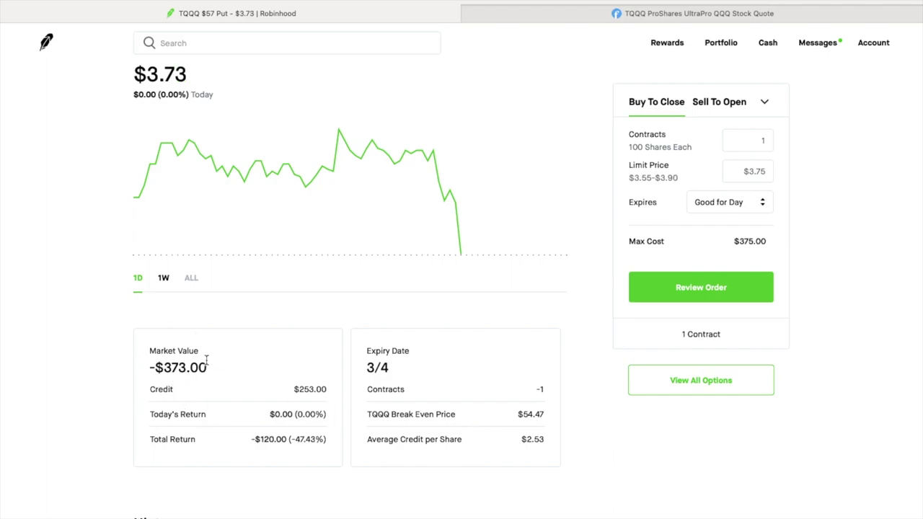
{"action": "scroll", "coordinate": [206, 361], "scroll_direction": "up", "scroll_amount": 1}
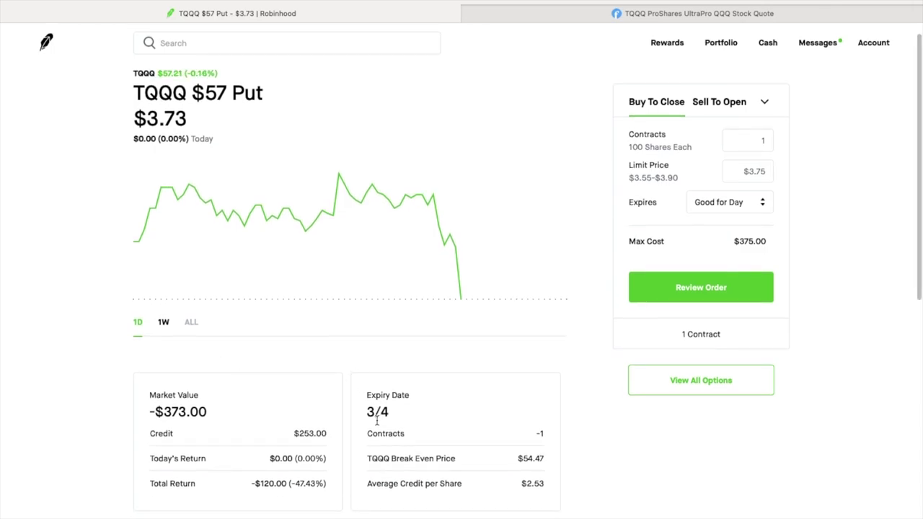
{"action": "scroll", "coordinate": [436, 399], "scroll_direction": "down", "scroll_amount": 1}
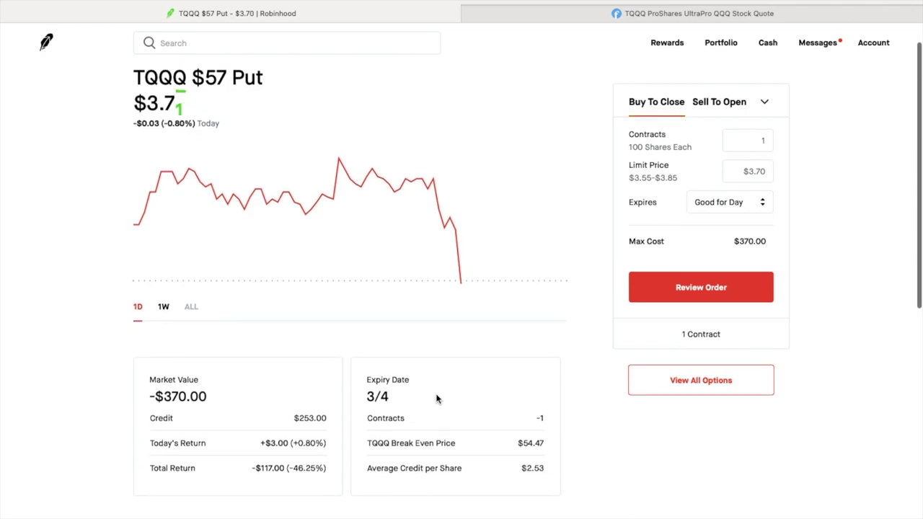
{"action": "scroll", "coordinate": [436, 399], "scroll_direction": "down", "scroll_amount": 1}
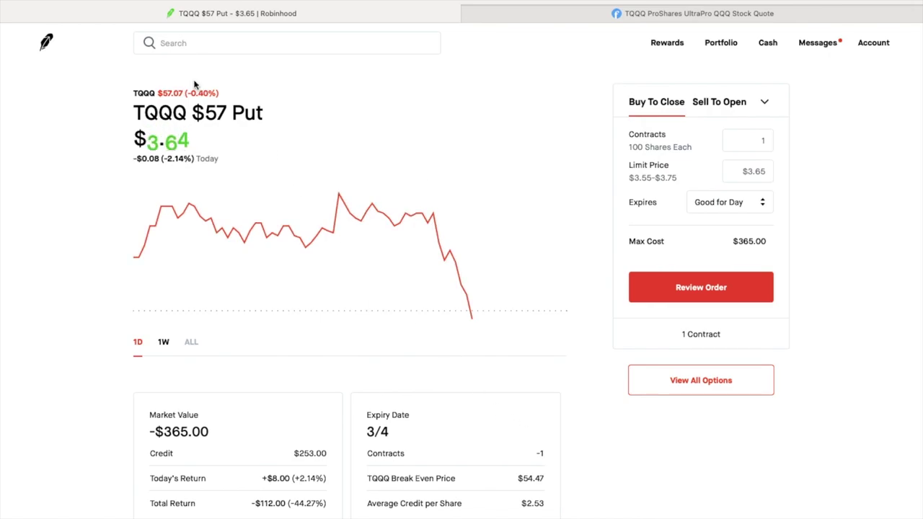
Return to the TQQQ stock page and set its price chart to the one-year range
{"action": "left_click", "coordinate": [187, 98]}
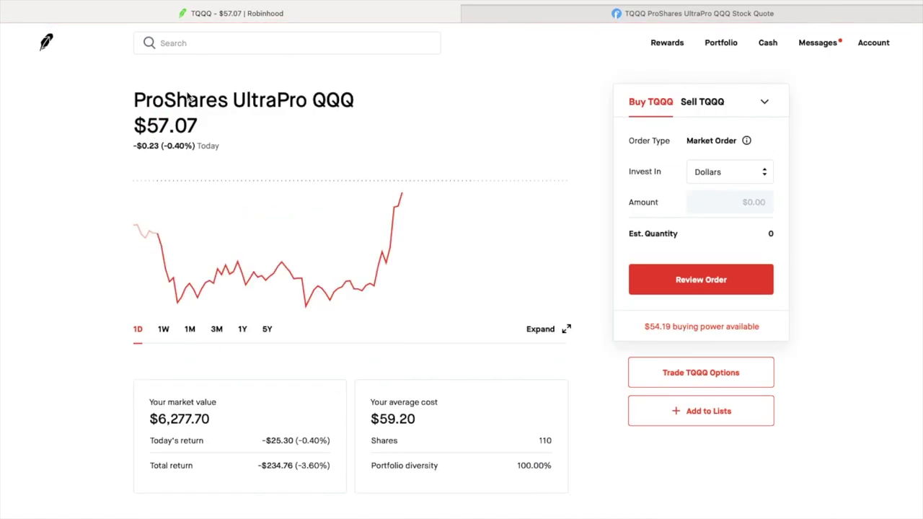
{"action": "left_click", "coordinate": [243, 330]}
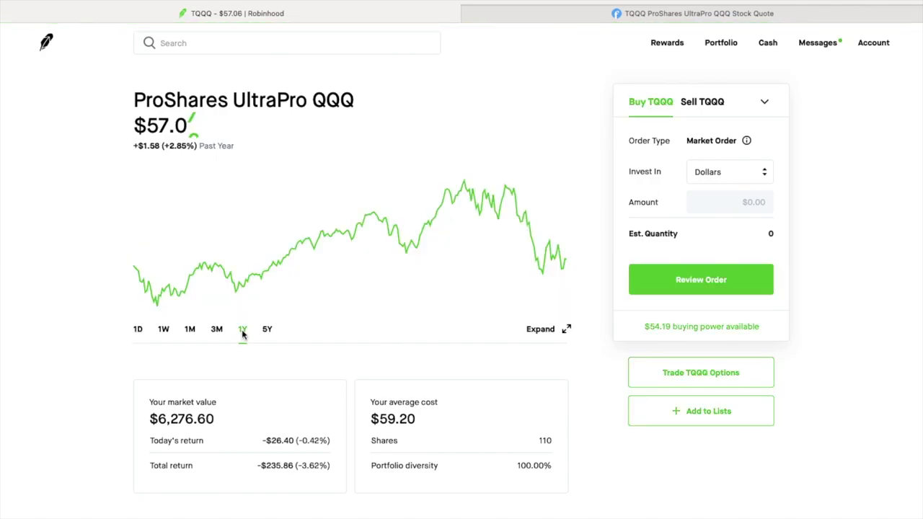